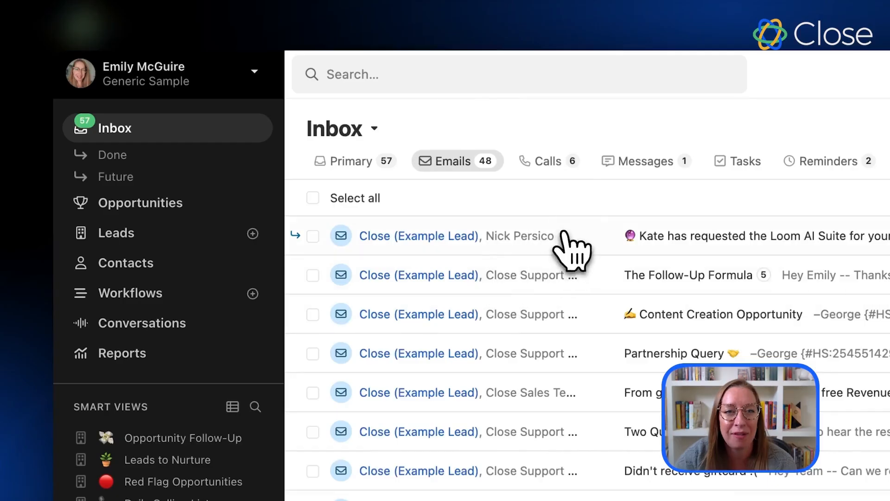
- Open the Loom AI Suite email in the inbox and look through the calls, messages, tasks and reminders
{"action": "left_click", "coordinate": [566, 236]}
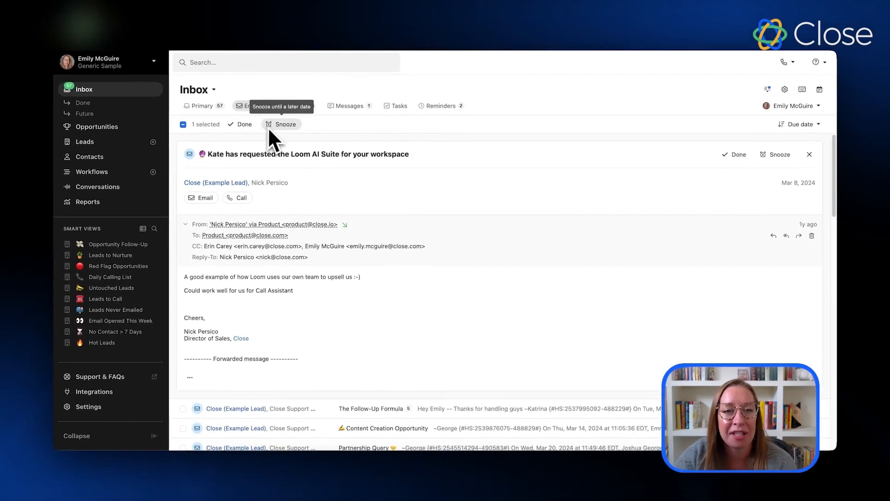
{"action": "left_click", "coordinate": [302, 106]}
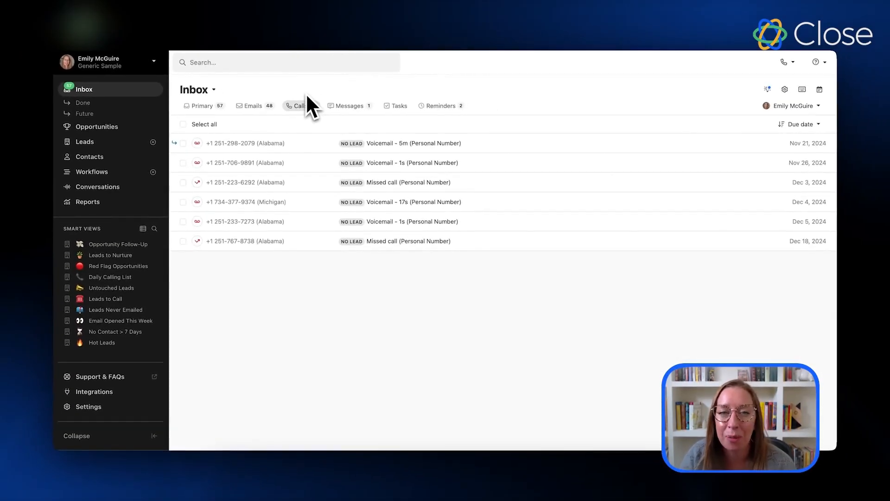
{"action": "left_click", "coordinate": [349, 106]}
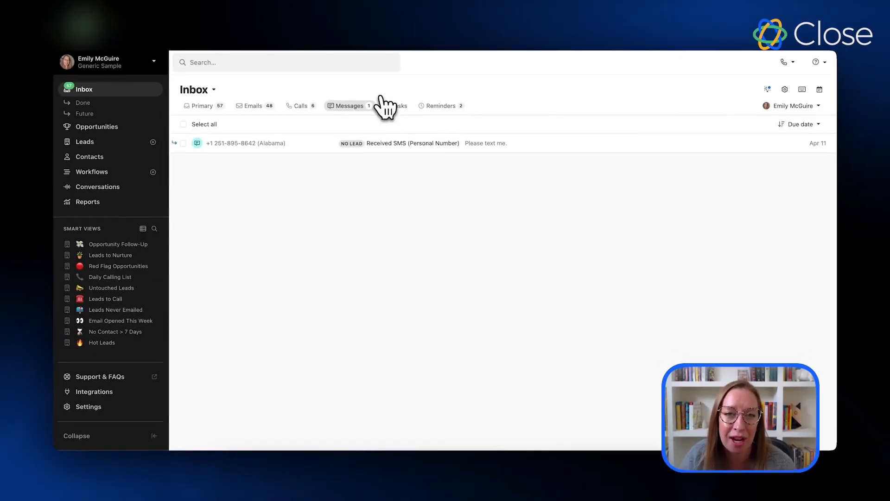
{"action": "left_click", "coordinate": [383, 104]}
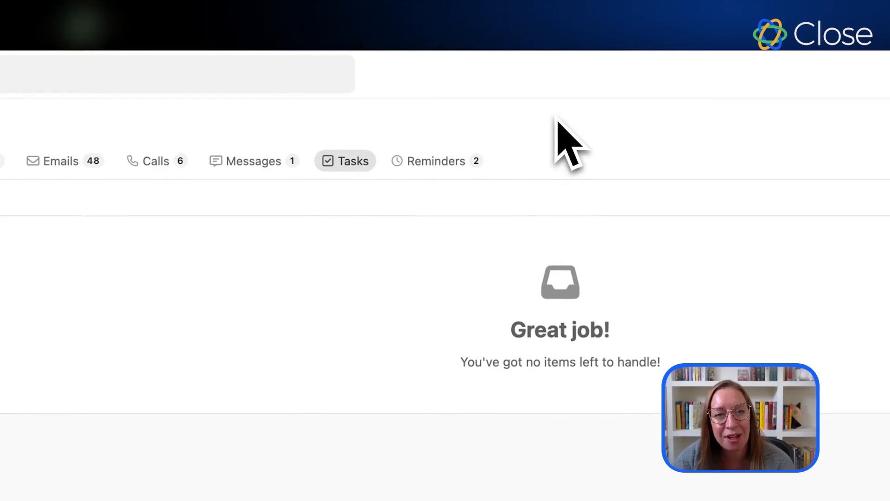
{"action": "left_click", "coordinate": [453, 162]}
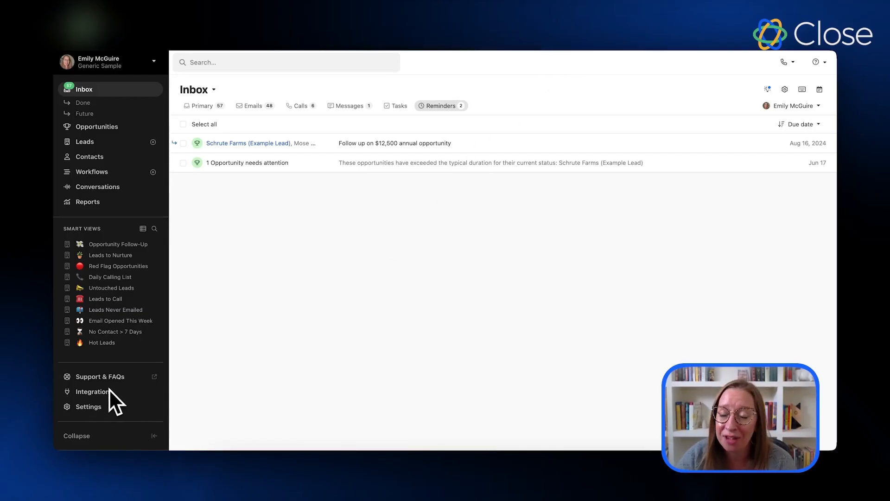
- View the connected accounts in the Accounts & Apps settings and open the configuration of the first Google account
{"action": "left_click", "coordinate": [105, 405]}
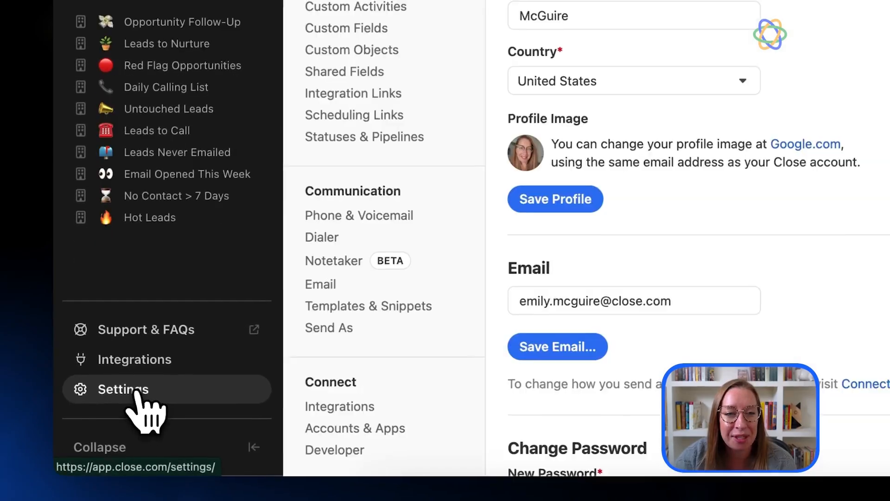
{"action": "scroll", "coordinate": [420, 186], "scroll_direction": "down", "scroll_amount": 5}
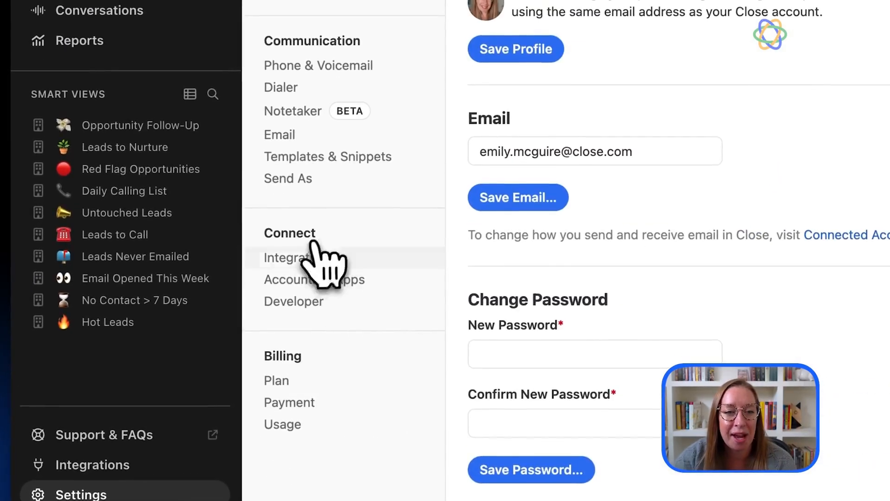
{"action": "left_click", "coordinate": [307, 280]}
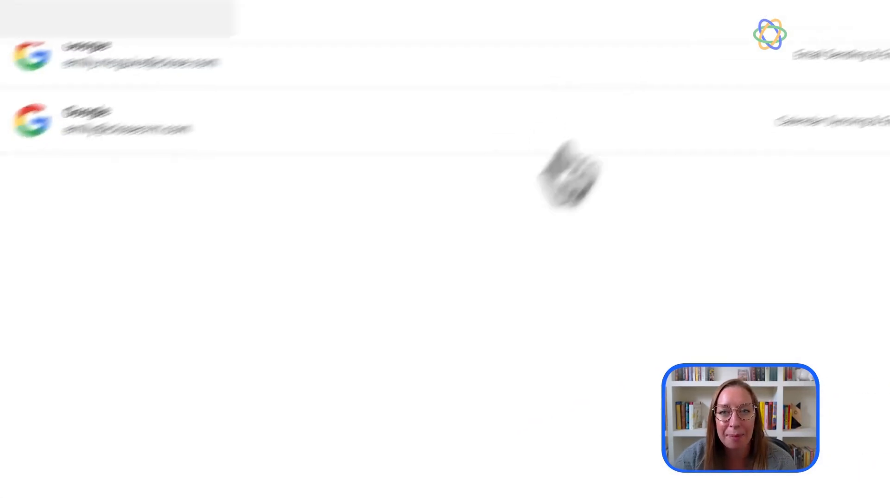
{"action": "scroll", "coordinate": [547, 352], "scroll_direction": "up", "scroll_amount": 3}
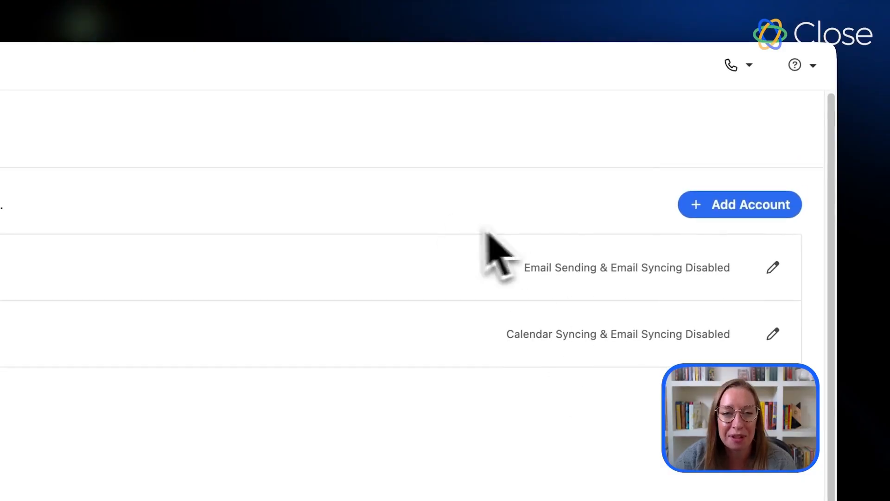
{"action": "left_click", "coordinate": [738, 206]}
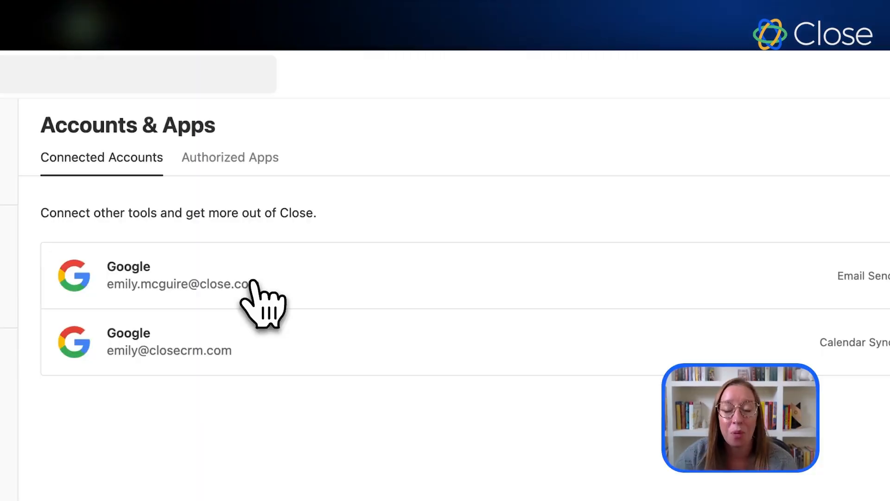
{"action": "left_click", "coordinate": [252, 282]}
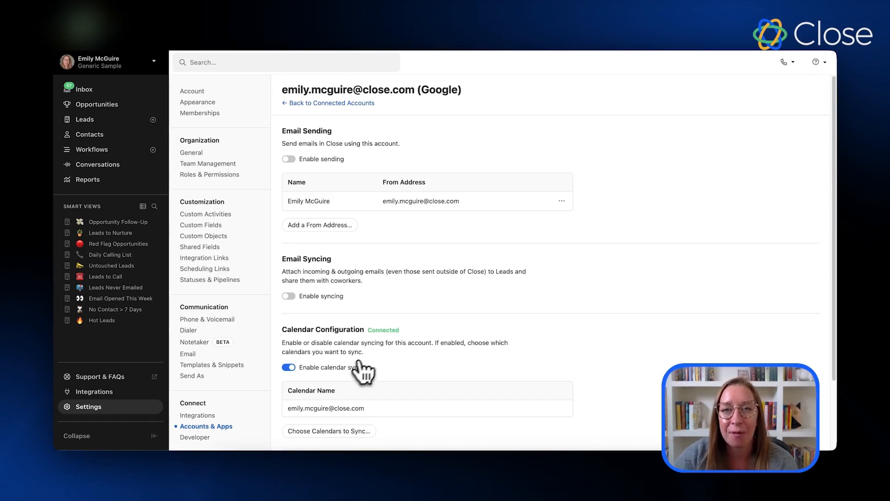
- Return to the inbox, look through the meetings scheduled for the coming days, and close the meetings list
{"action": "left_click", "coordinate": [112, 96]}
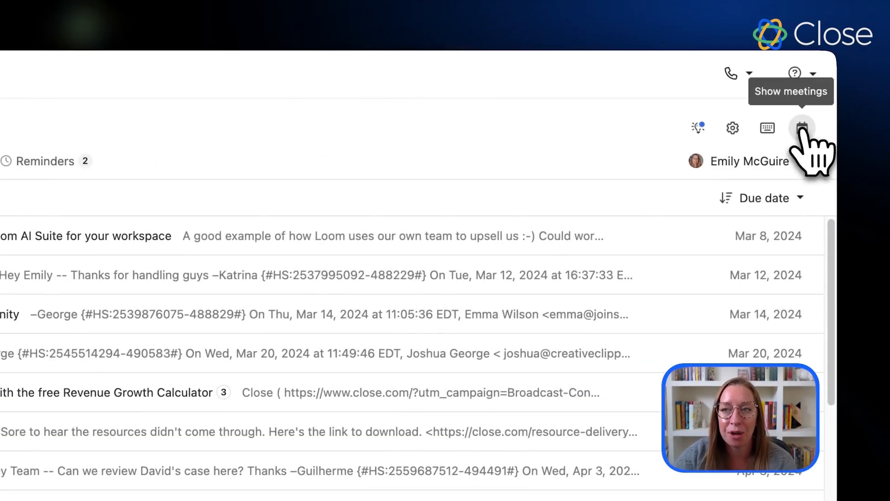
{"action": "left_click", "coordinate": [802, 128]}
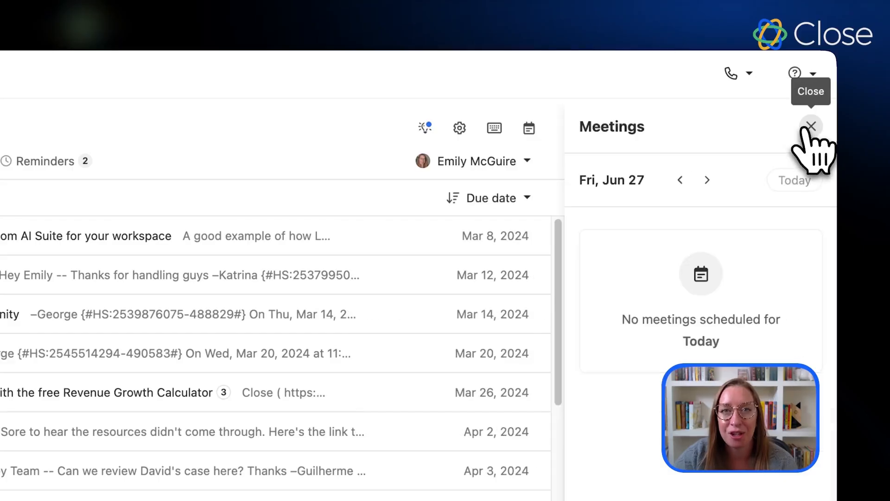
{"action": "left_click", "coordinate": [707, 179]}
{"action": "left_click", "coordinate": [707, 180]}
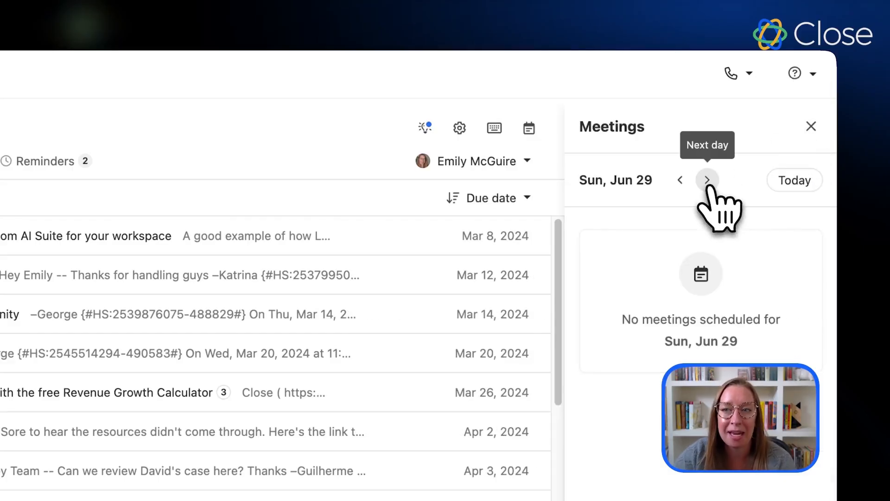
{"action": "left_click", "coordinate": [707, 180]}
{"action": "left_click", "coordinate": [706, 180]}
{"action": "left_click", "coordinate": [707, 180]}
{"action": "left_click", "coordinate": [811, 126]}
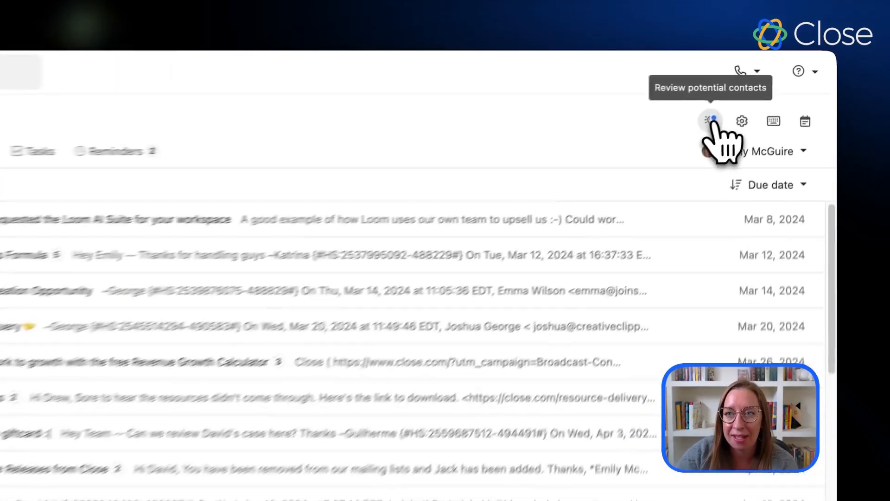
- Review the potential contacts suggested from email and make the list editable for choosing which ones to import
{"action": "left_click", "coordinate": [768, 89]}
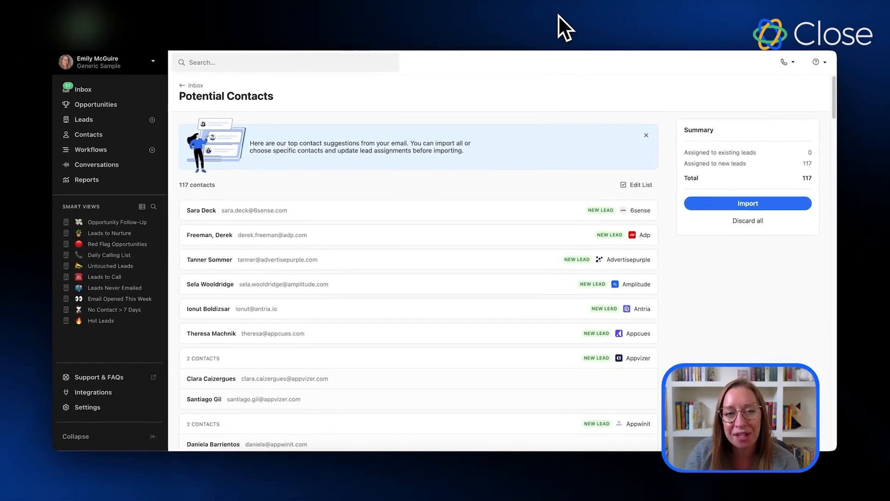
{"action": "scroll", "coordinate": [530, 352], "scroll_direction": "down", "scroll_amount": 4}
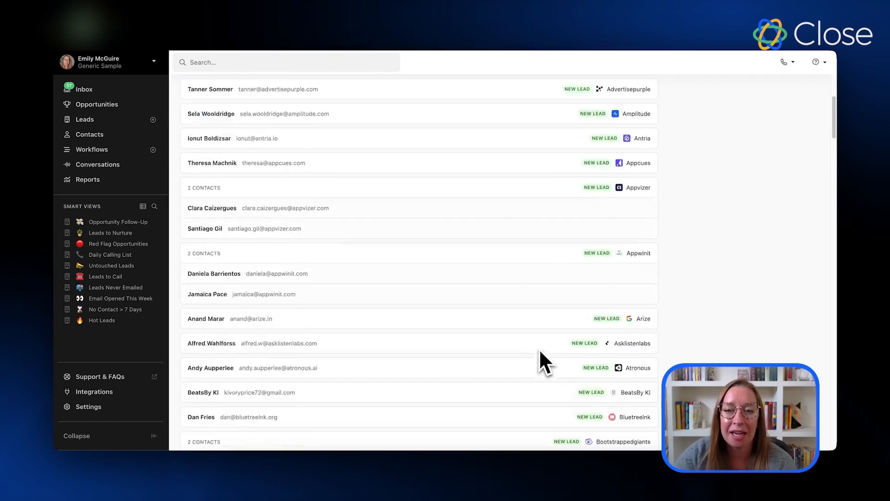
{"action": "scroll", "coordinate": [540, 351], "scroll_direction": "down", "scroll_amount": 20}
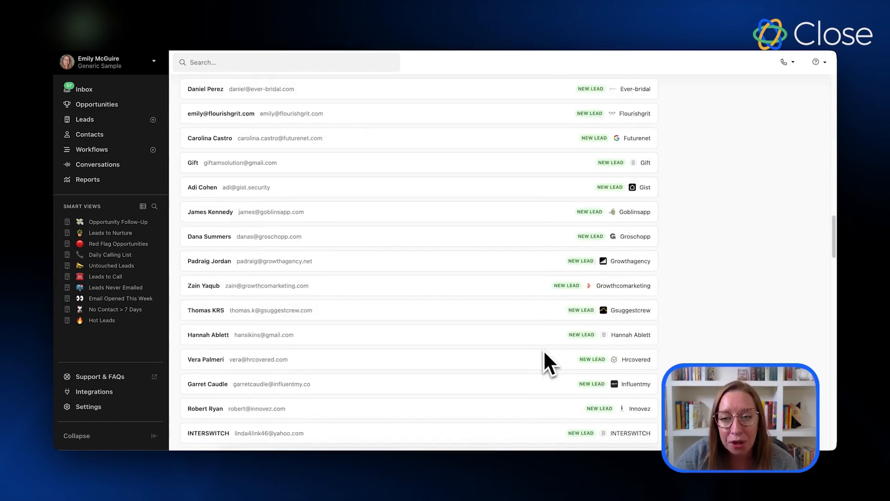
{"action": "scroll", "coordinate": [545, 353], "scroll_direction": "down", "scroll_amount": 12}
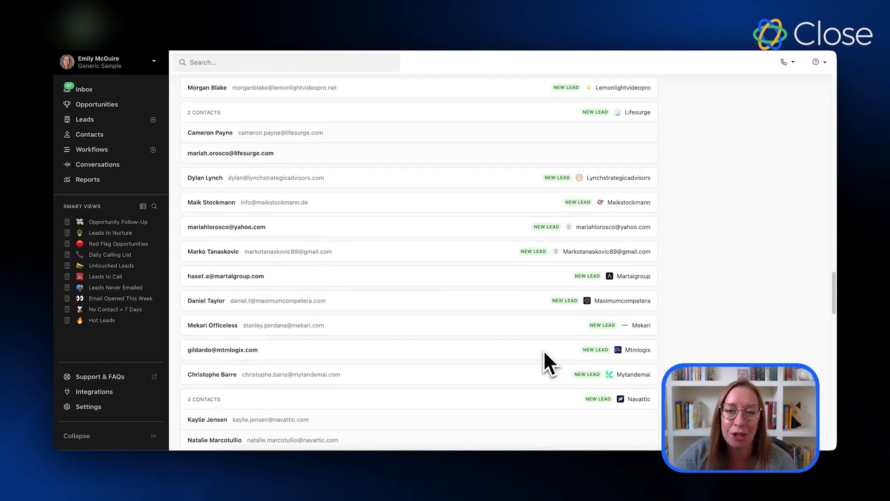
{"action": "scroll", "coordinate": [543, 349], "scroll_direction": "down", "scroll_amount": 12}
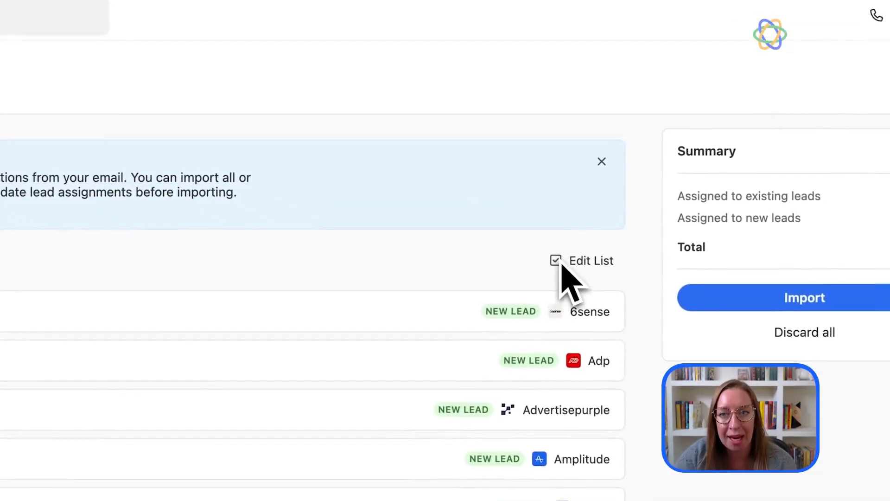
{"action": "left_click", "coordinate": [581, 262]}
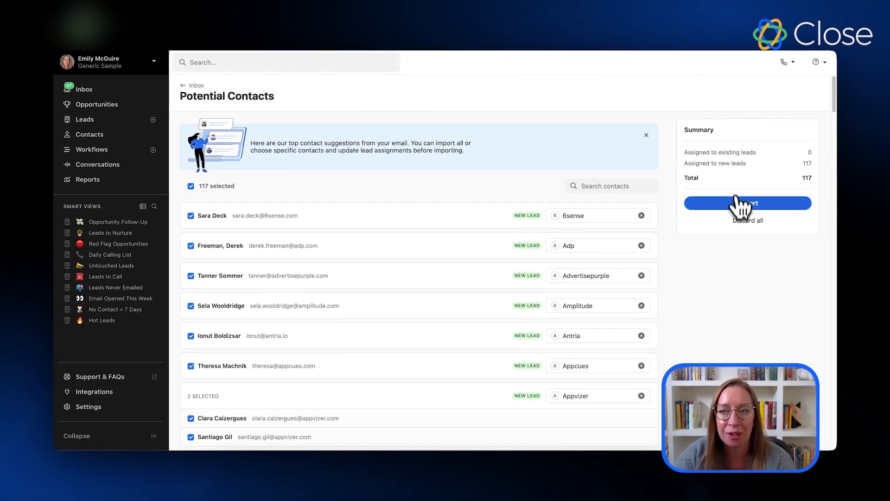
{"action": "left_click", "coordinate": [742, 203]}
- Open the data import page to view the CSV, Excel and CRM import options
{"action": "left_click", "coordinate": [113, 61]}
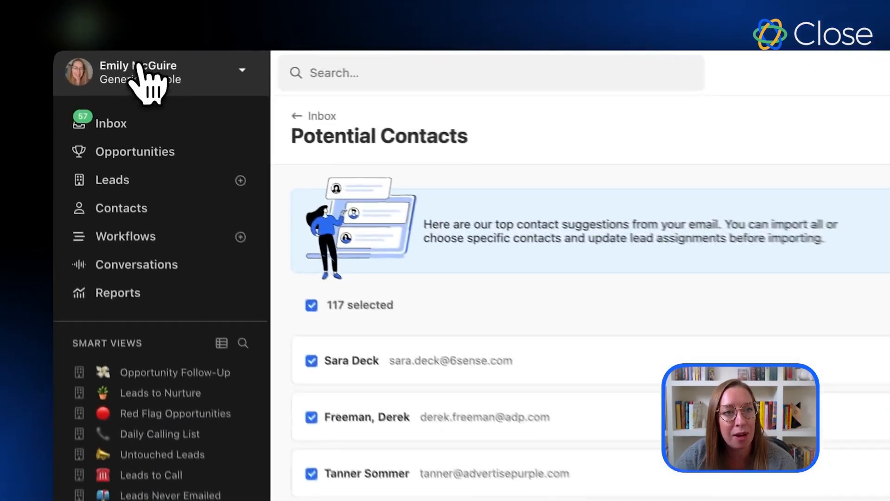
{"action": "left_click", "coordinate": [98, 61]}
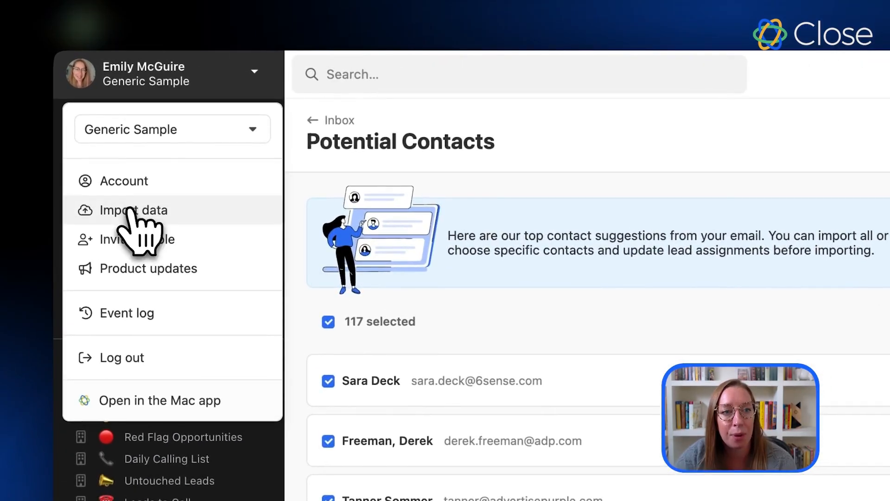
{"action": "left_click", "coordinate": [131, 210]}
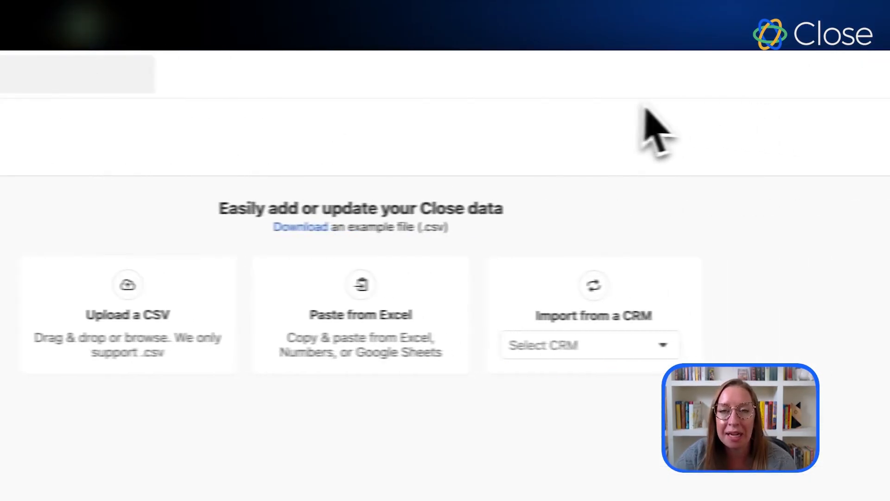
- Return to the inbox and switch it to show the items of another active teammate
{"action": "left_click", "coordinate": [162, 135]}
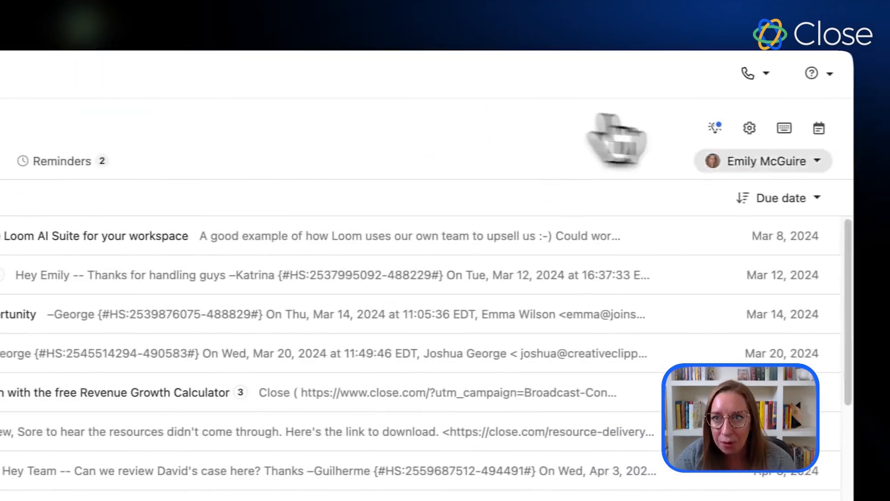
{"action": "left_click", "coordinate": [782, 166]}
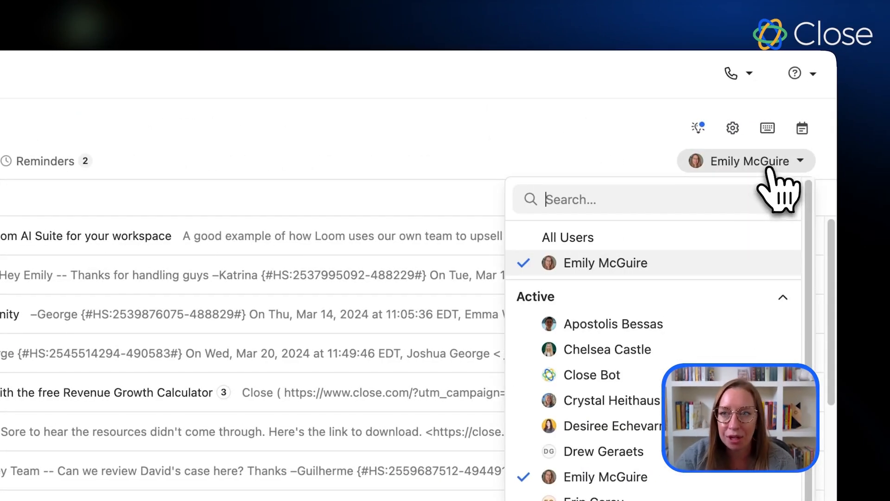
{"action": "scroll", "coordinate": [655, 234], "scroll_direction": "down", "scroll_amount": 10}
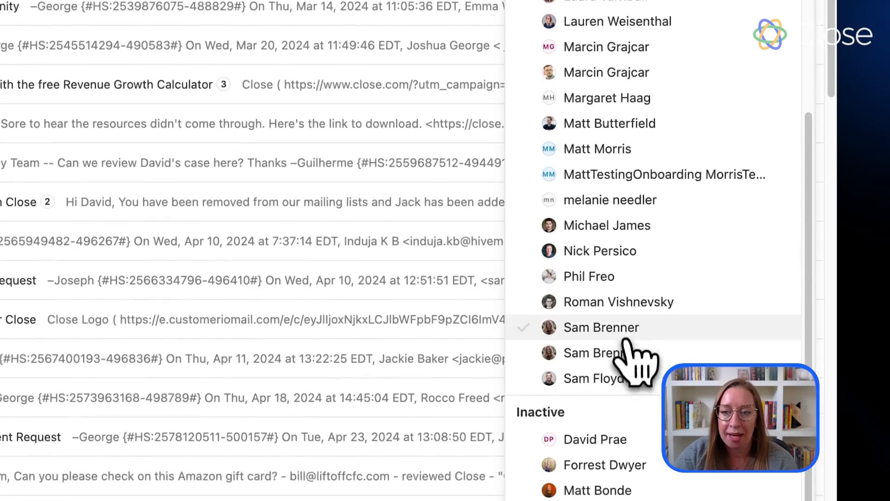
{"action": "left_click", "coordinate": [628, 359]}
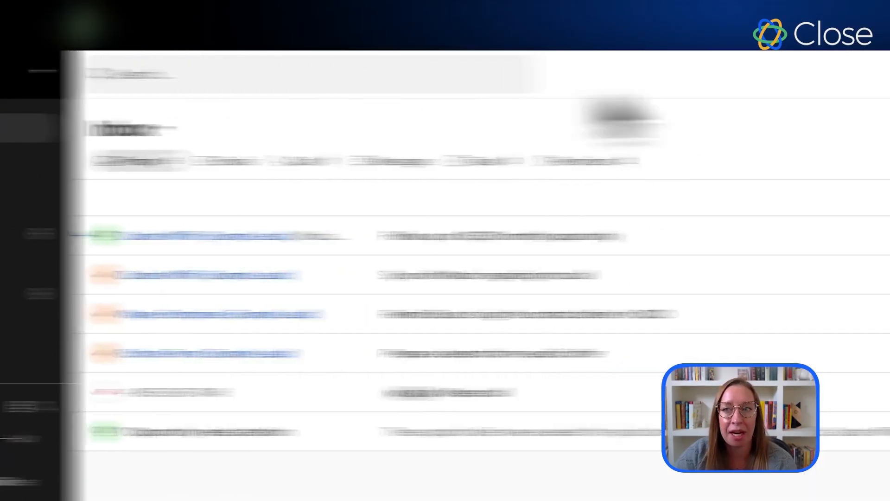
- Switch the inbox back to the signed-in user's own items
{"action": "left_click", "coordinate": [766, 168]}
{"action": "scroll", "coordinate": [741, 273], "scroll_direction": "up", "scroll_amount": 5}
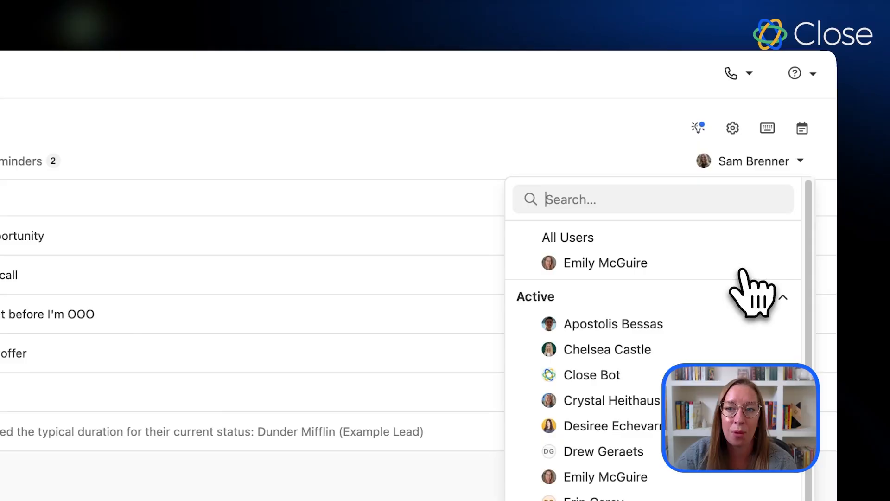
{"action": "left_click", "coordinate": [740, 264]}
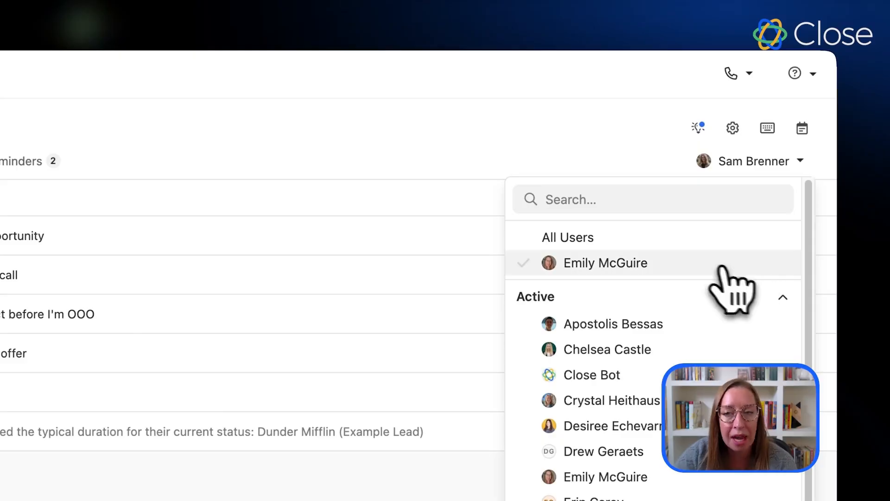